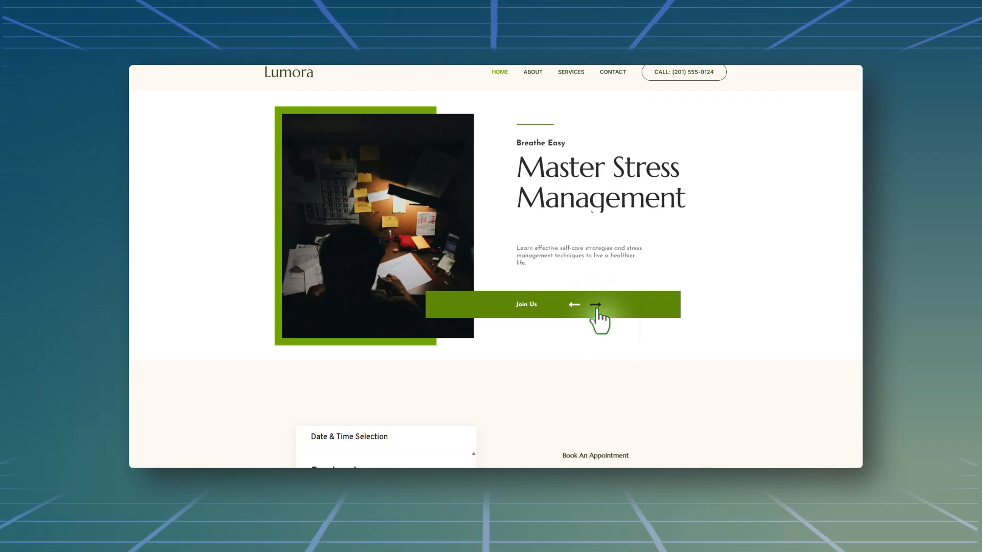
{"action": "left_click", "coordinate": [596, 307]}
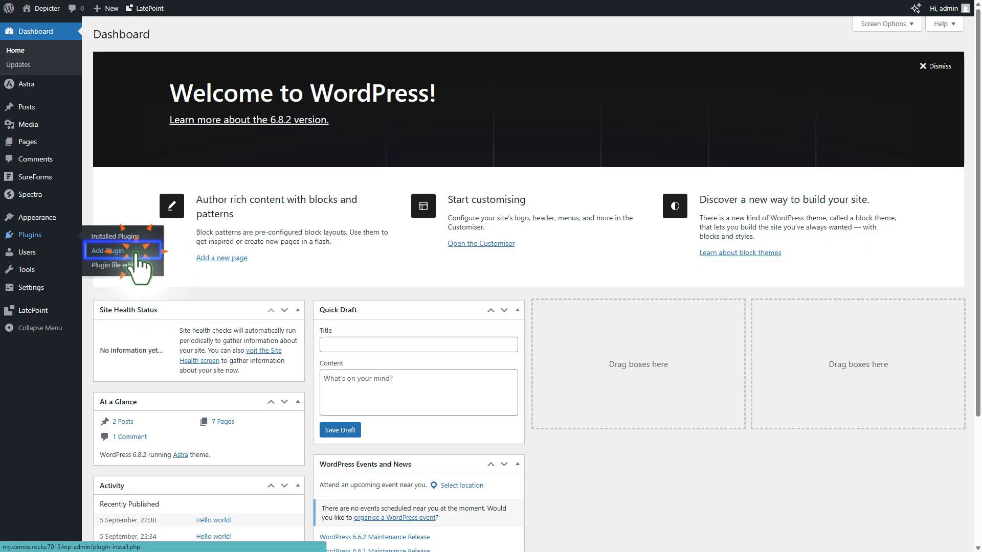
Find the Popup and Slider Builder by Depicter plugin with the search term "depicter", then install and activate it.
{"action": "left_click", "coordinate": [136, 254]}
{"action": "left_click", "coordinate": [831, 59]}
{"action": "type", "text": "depicter"}
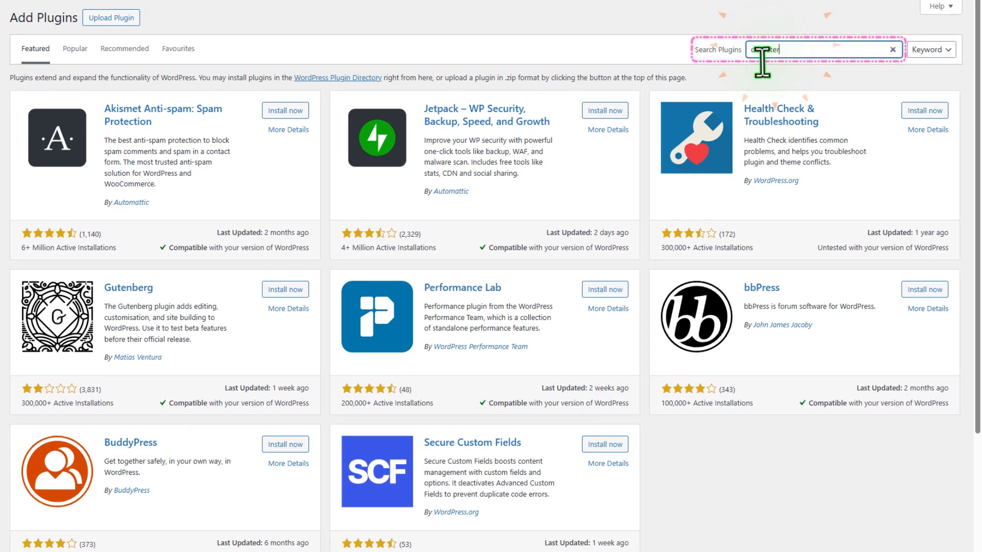
{"action": "left_click", "coordinate": [286, 112]}
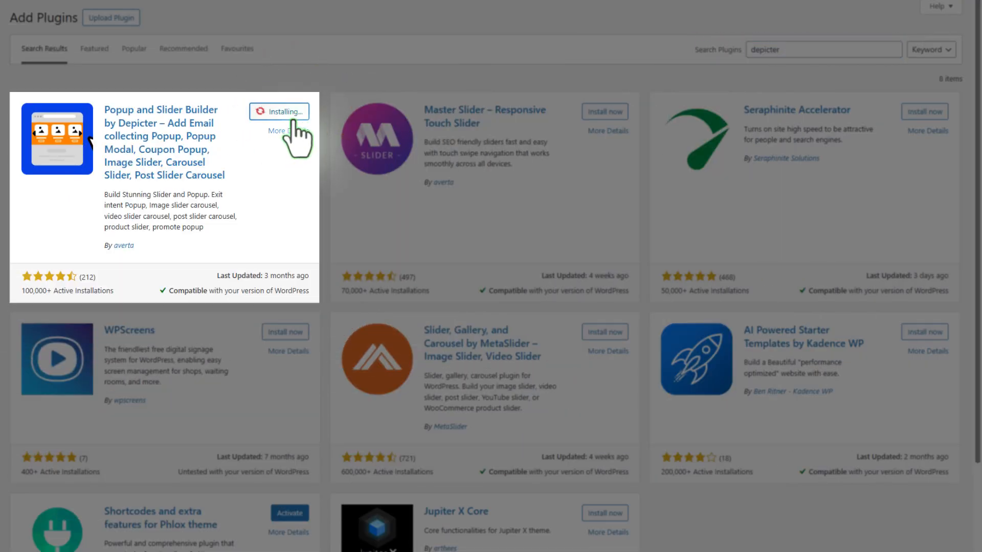
{"action": "left_click", "coordinate": [292, 117]}
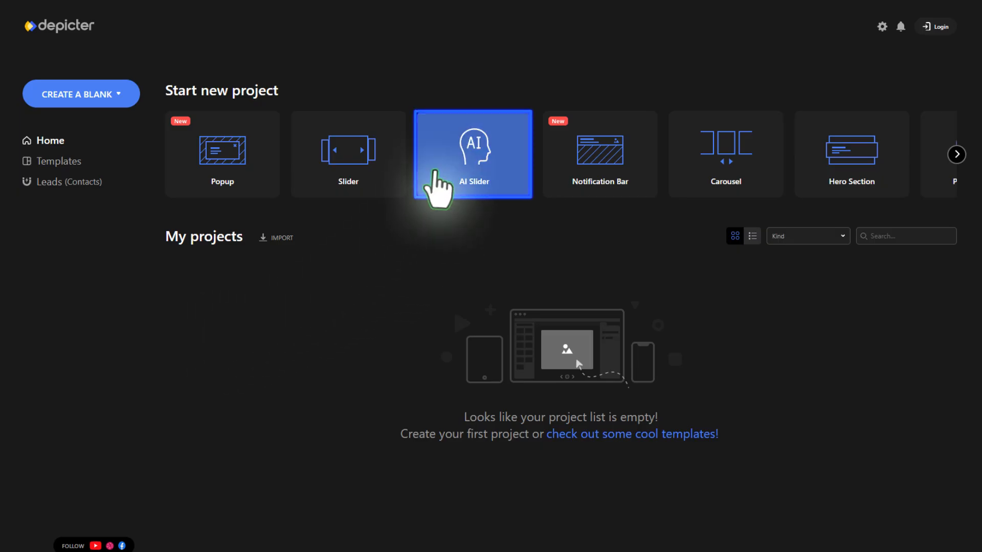
Start an AI Slider in the Health and Medicine category with the website subject "wellness couching" and 3 slides.
{"action": "left_click", "coordinate": [438, 161]}
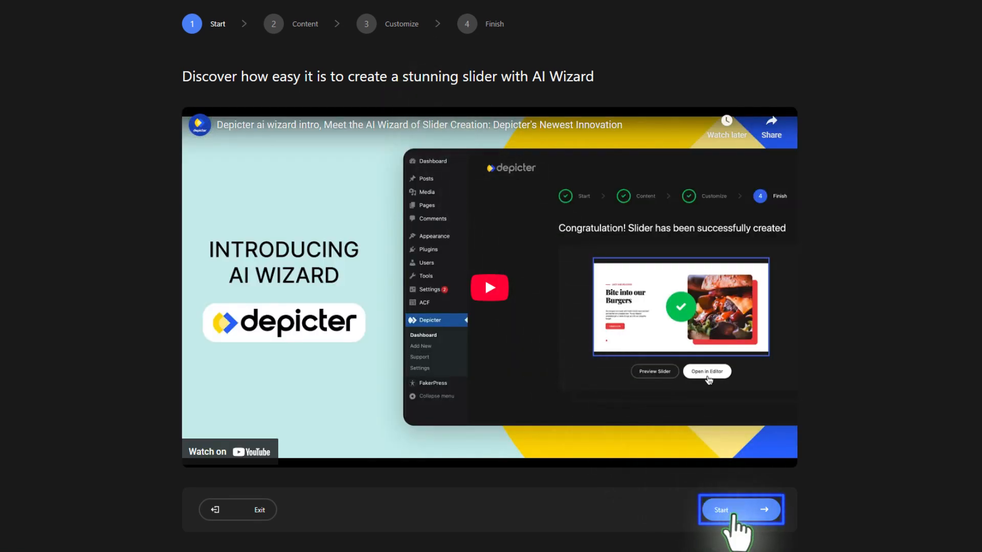
{"action": "left_click", "coordinate": [735, 514]}
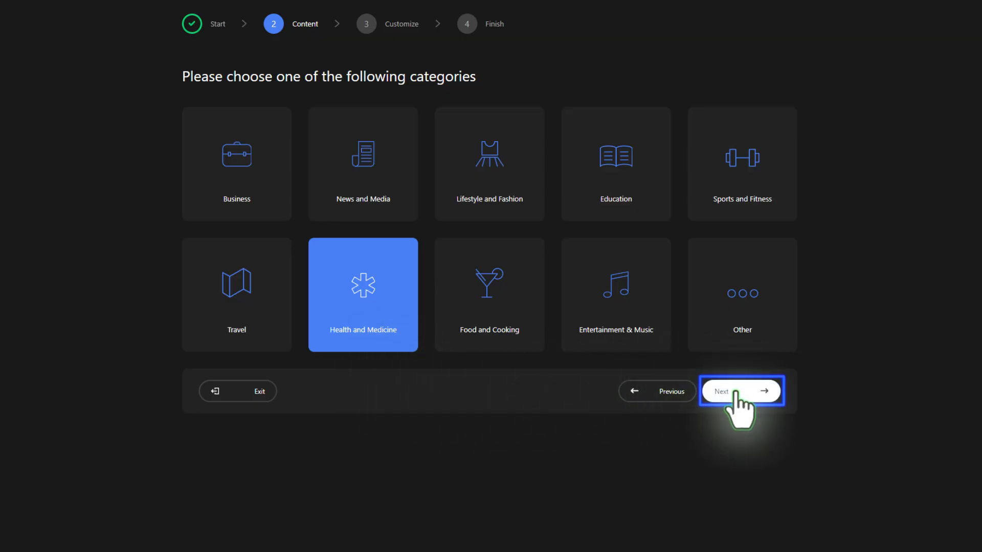
{"action": "left_click", "coordinate": [736, 392]}
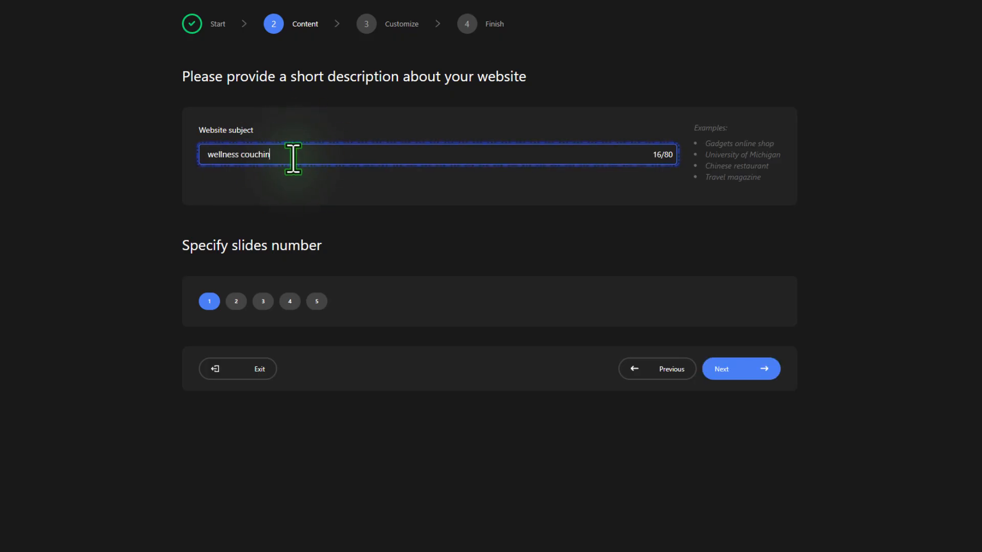
{"action": "type", "text": "g"}
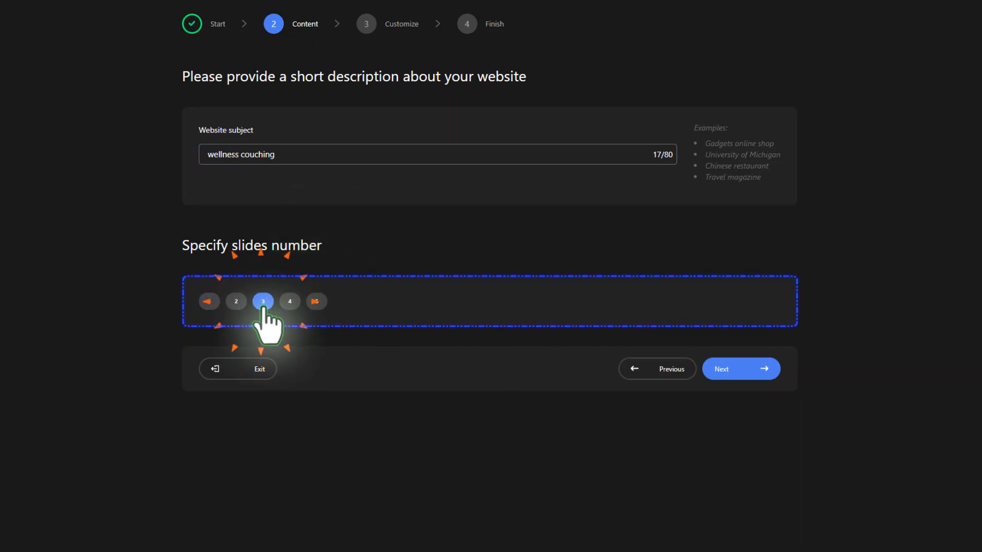
{"action": "left_click", "coordinate": [728, 372]}
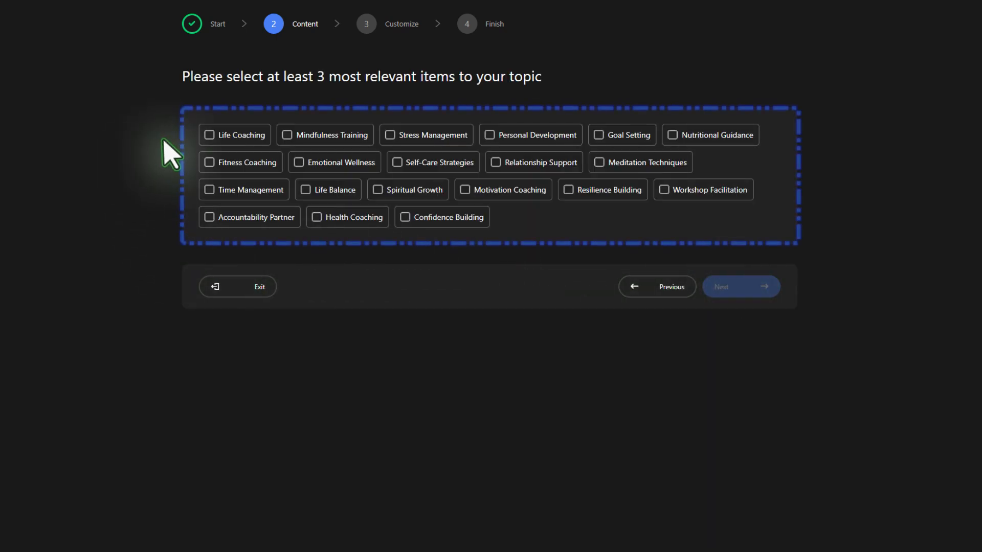
Choose Life Coaching, Mindfulness Training, Stress Management, Self-Care Strategies and Health Coaching as the relevant topics and continue.
{"action": "left_click", "coordinate": [210, 135]}
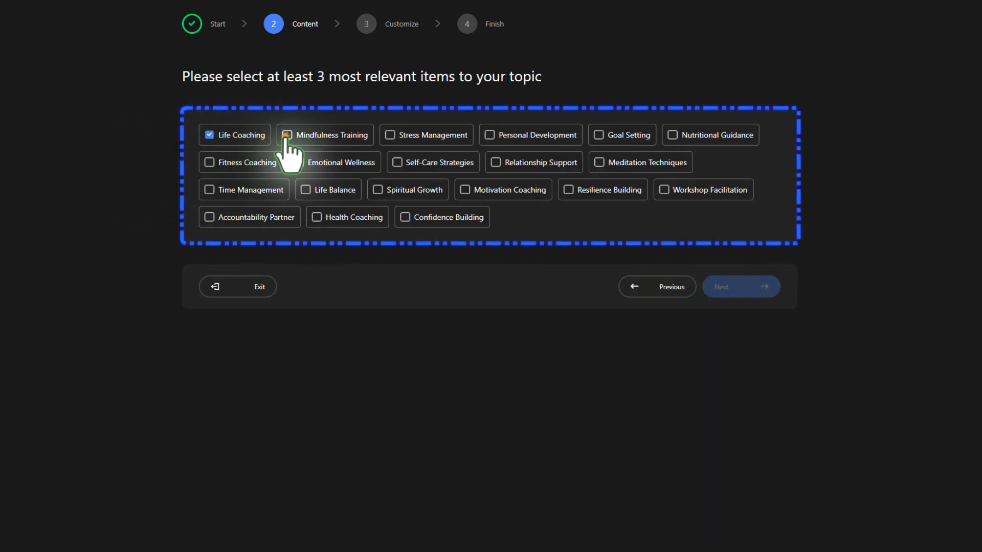
{"action": "left_click", "coordinate": [287, 136]}
{"action": "left_click", "coordinate": [389, 136]}
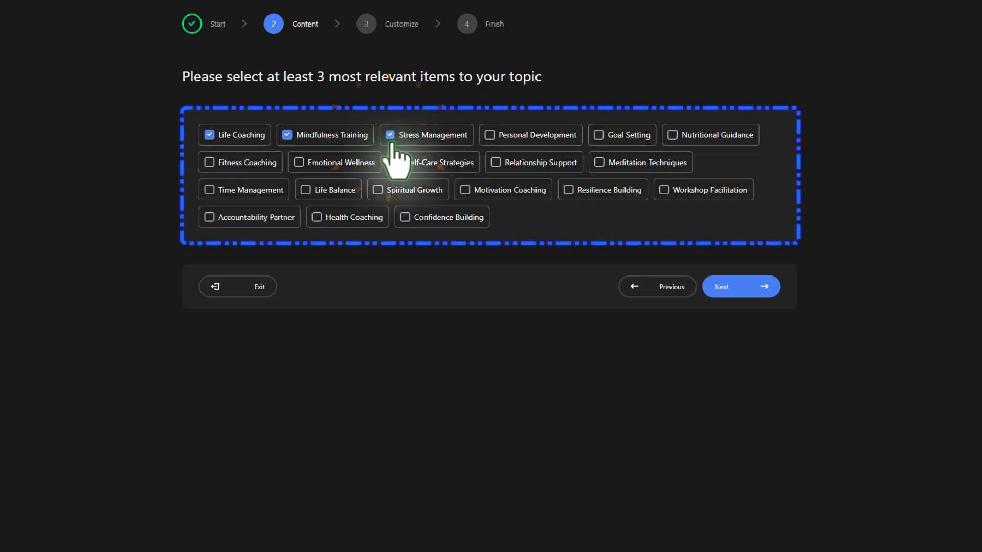
{"action": "left_click", "coordinate": [398, 163]}
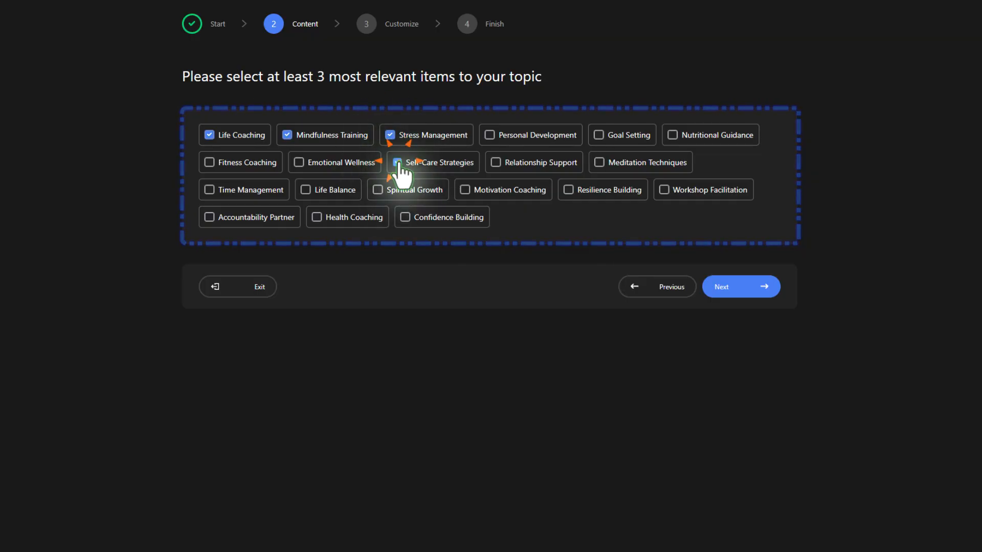
{"action": "left_click", "coordinate": [317, 218]}
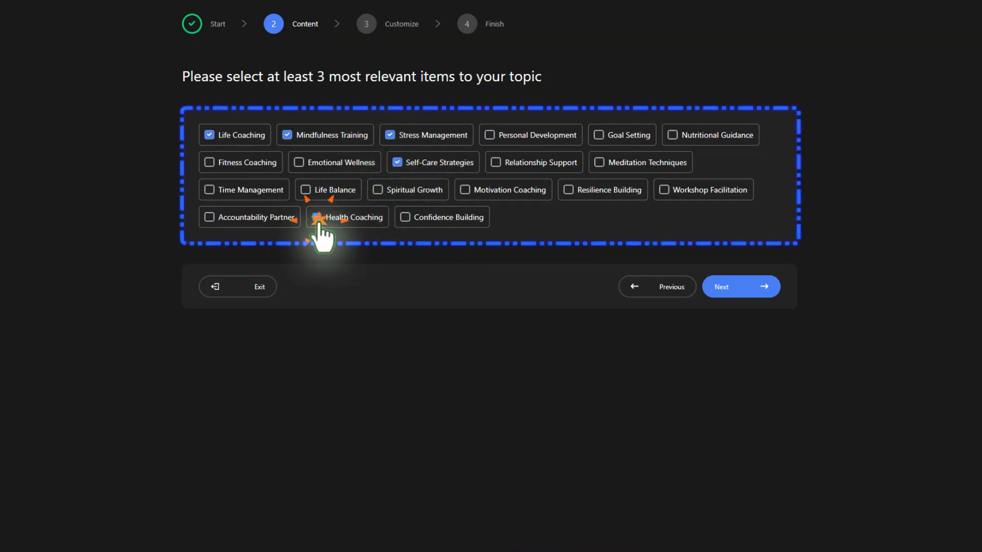
{"action": "left_click", "coordinate": [735, 289]}
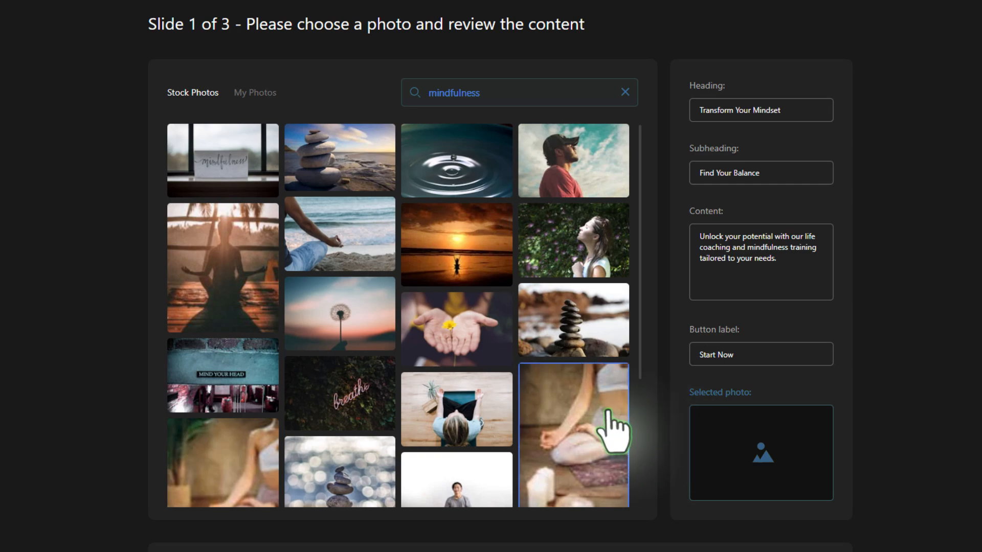
Use the stock photo of a person meditating in silhouette on a wooden deck for slide 1.
{"action": "left_click", "coordinate": [201, 297]}
{"action": "scroll", "coordinate": [895, 404], "scroll_direction": "down", "scroll_amount": 1}
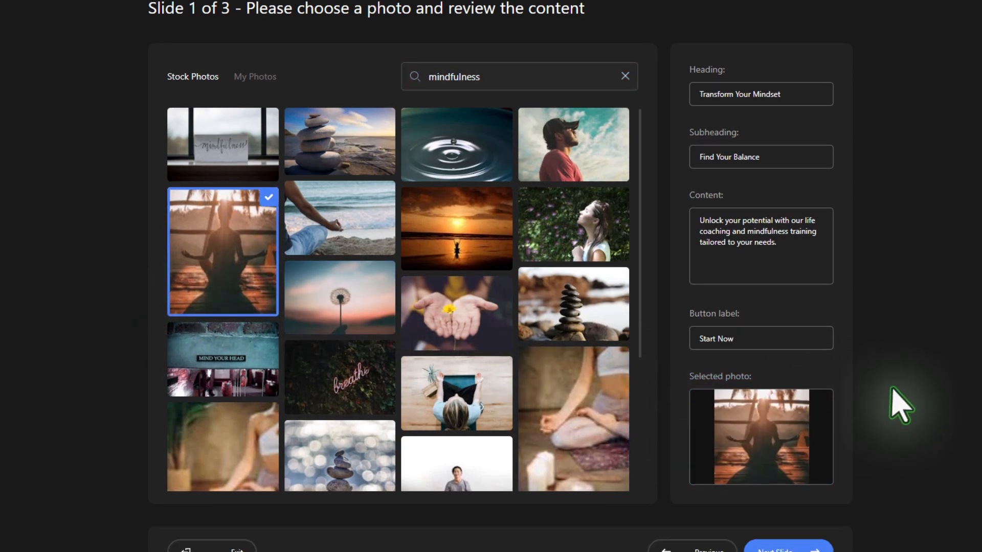
{"action": "left_click", "coordinate": [796, 508]}
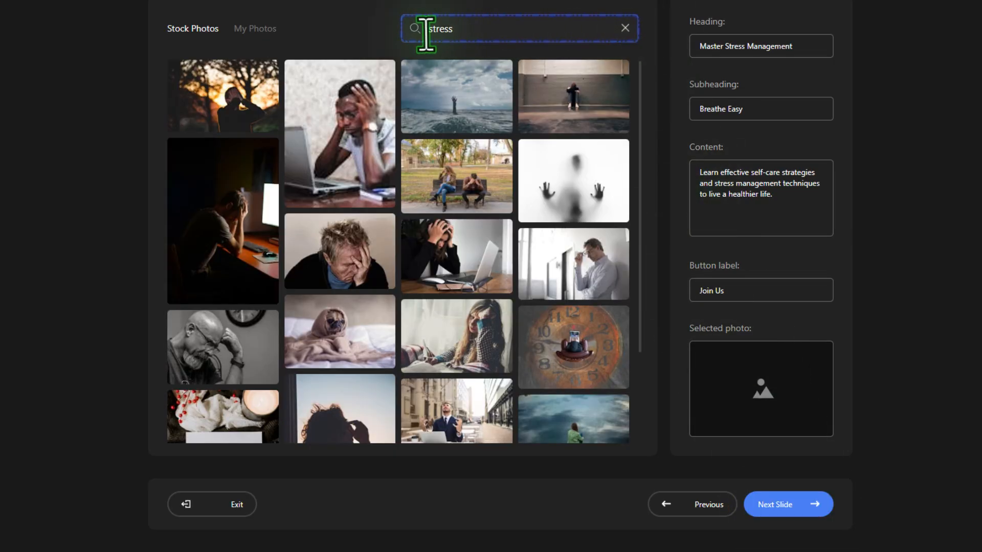
Use the dark sticky-note desk photo from a "manage stress" search for slide 2 and the woman stretching outdoors for slide 3.
{"action": "key", "text": "Return"}
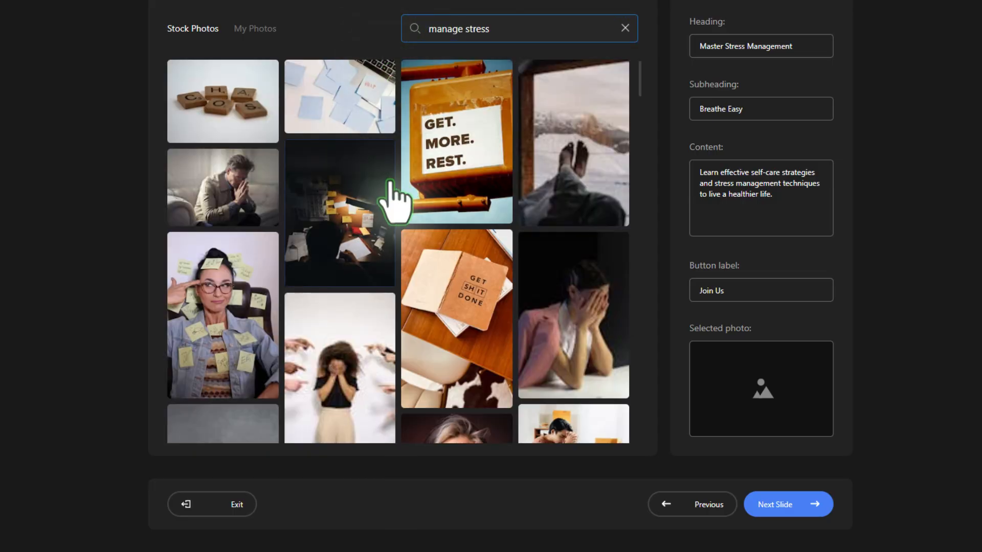
{"action": "left_click", "coordinate": [366, 206]}
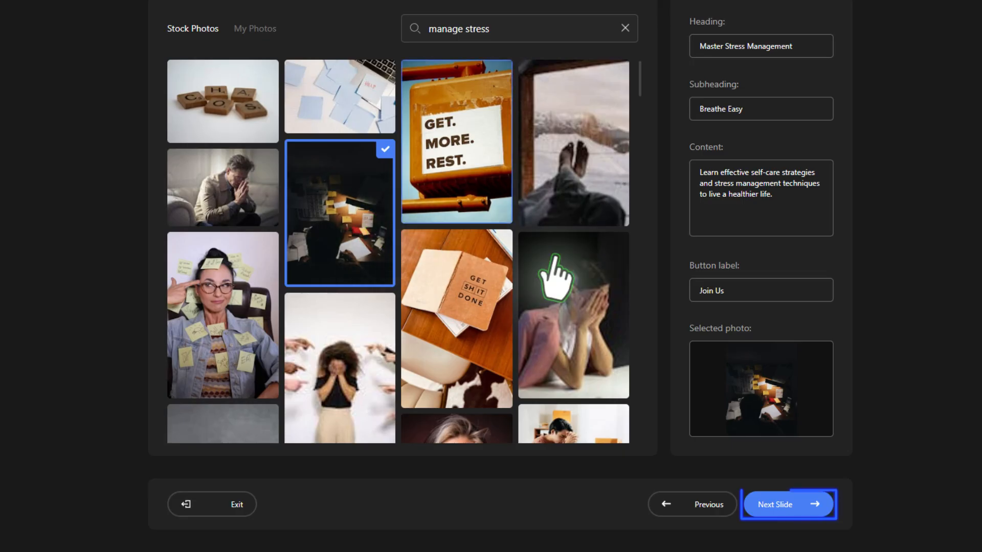
{"action": "left_click", "coordinate": [765, 507]}
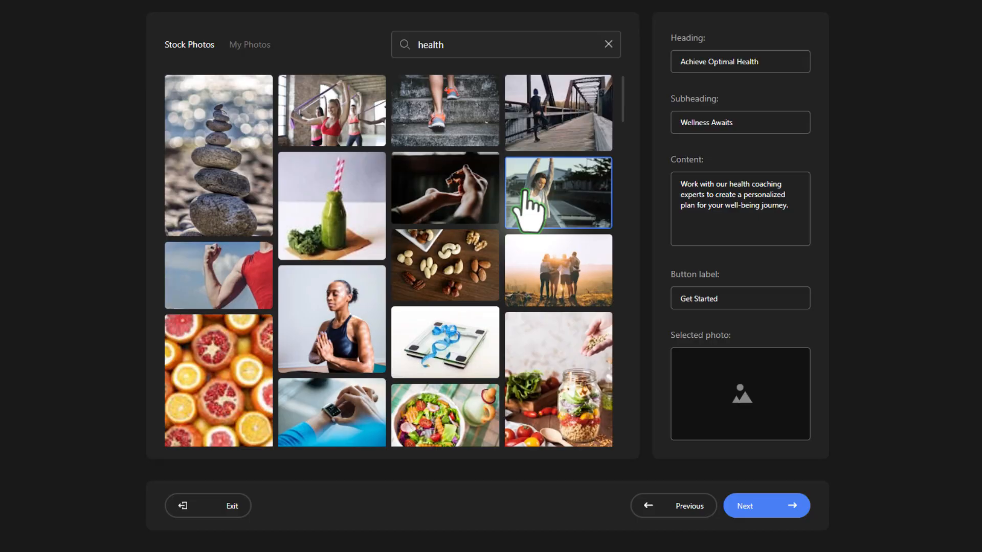
{"action": "left_click", "coordinate": [545, 184]}
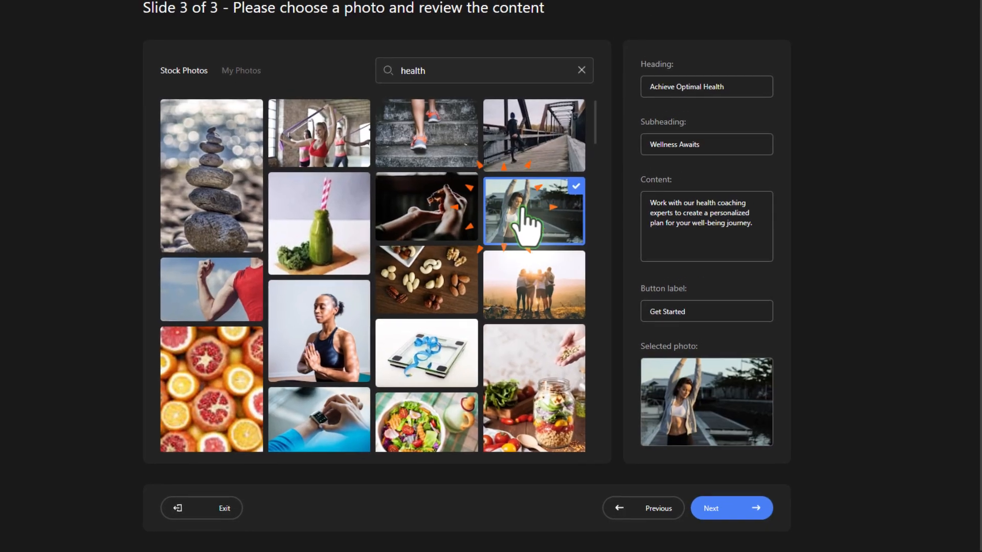
{"action": "left_click", "coordinate": [725, 510]}
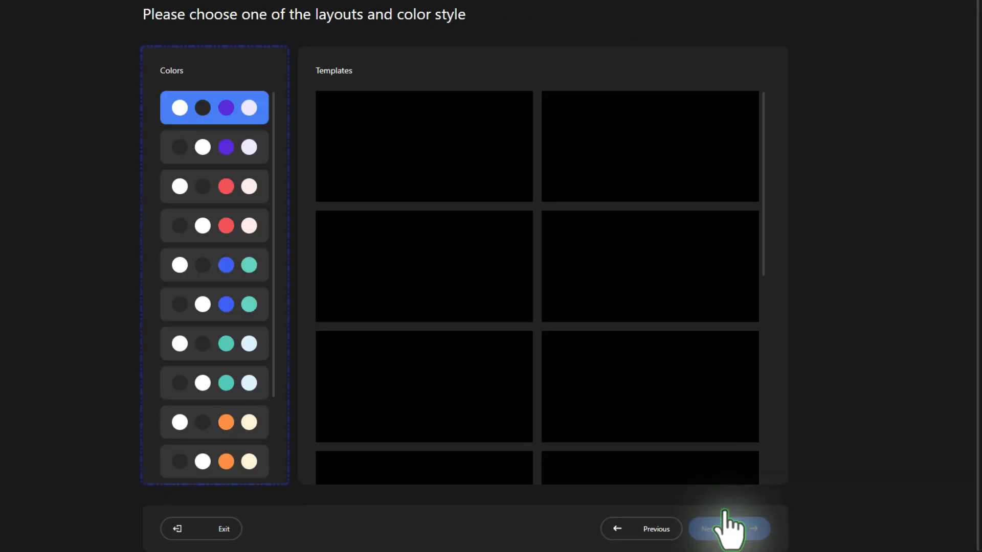
Apply the white, dark, teal and light-blue palette with the template that has a button bar overlapping the photo, and generate the slider.
{"action": "left_click", "coordinate": [255, 271]}
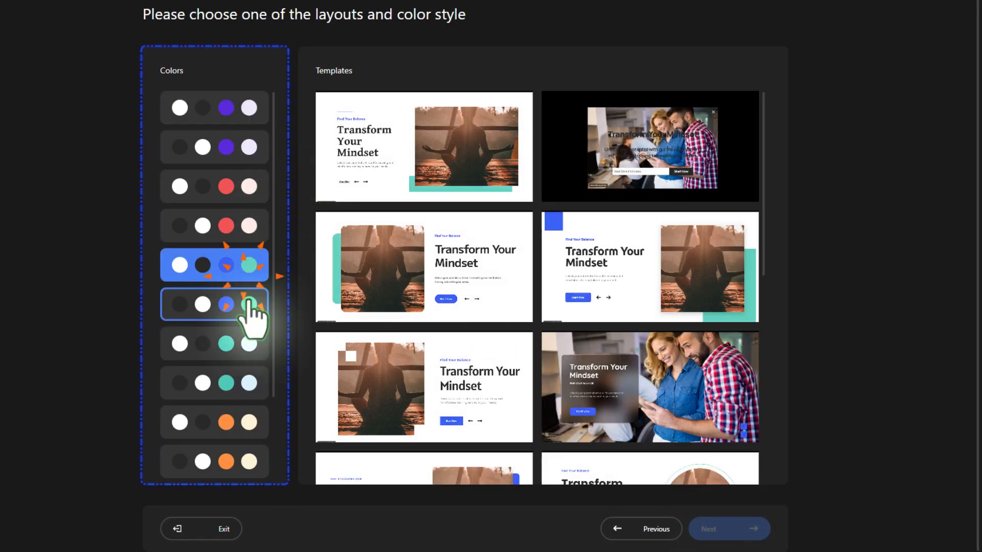
{"action": "left_click", "coordinate": [242, 307]}
{"action": "left_click", "coordinate": [231, 345]}
{"action": "scroll", "coordinate": [231, 353], "scroll_direction": "down", "scroll_amount": 3}
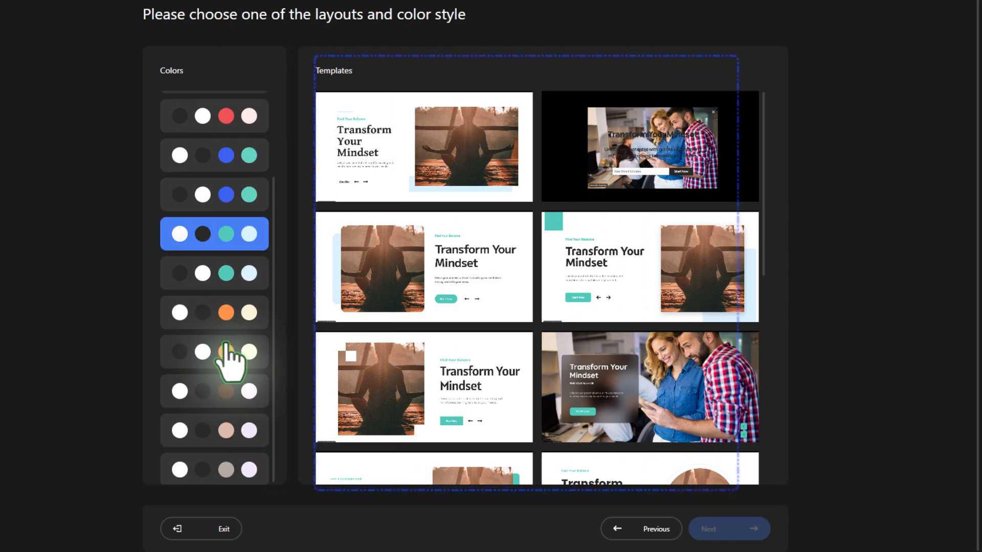
{"action": "scroll", "coordinate": [537, 342], "scroll_direction": "down", "scroll_amount": 8}
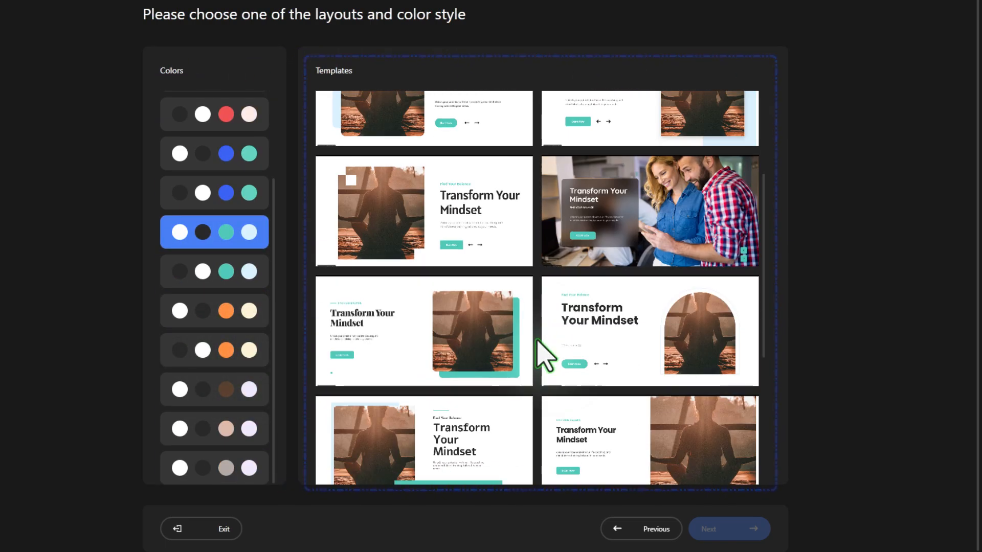
{"action": "left_click", "coordinate": [438, 193]}
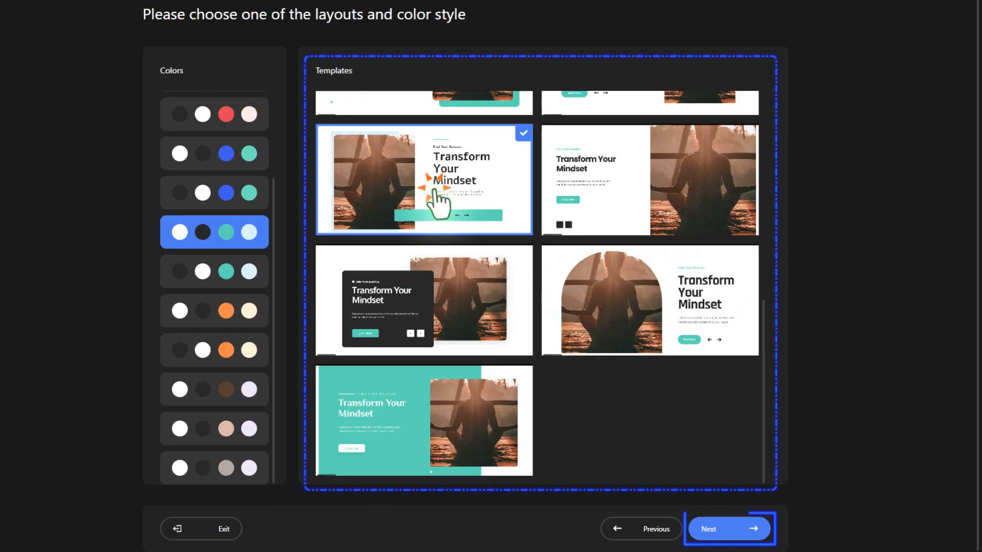
{"action": "left_click", "coordinate": [723, 526]}
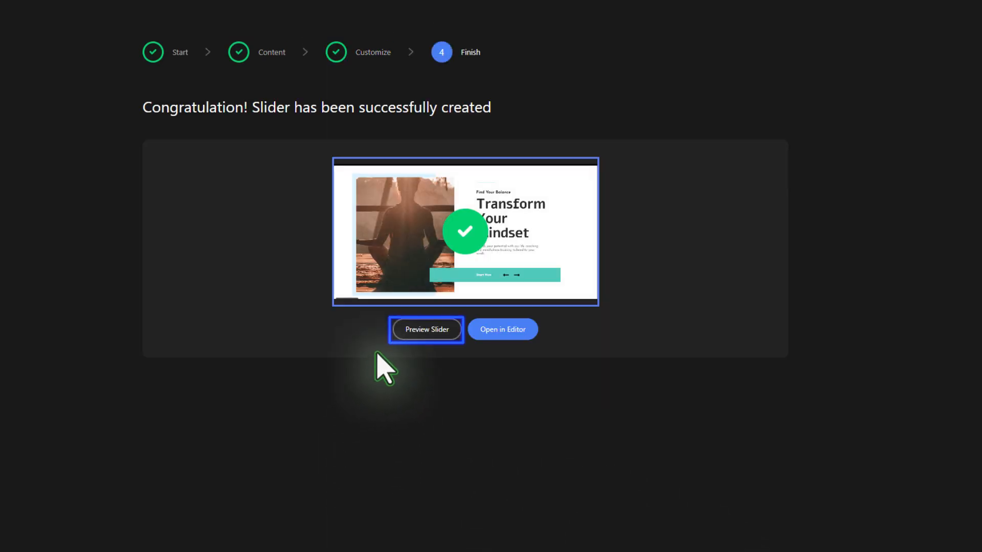
Preview the finished slider through its three slides and in the tablet and mobile layouts, then close the preview.
{"action": "left_click", "coordinate": [409, 327]}
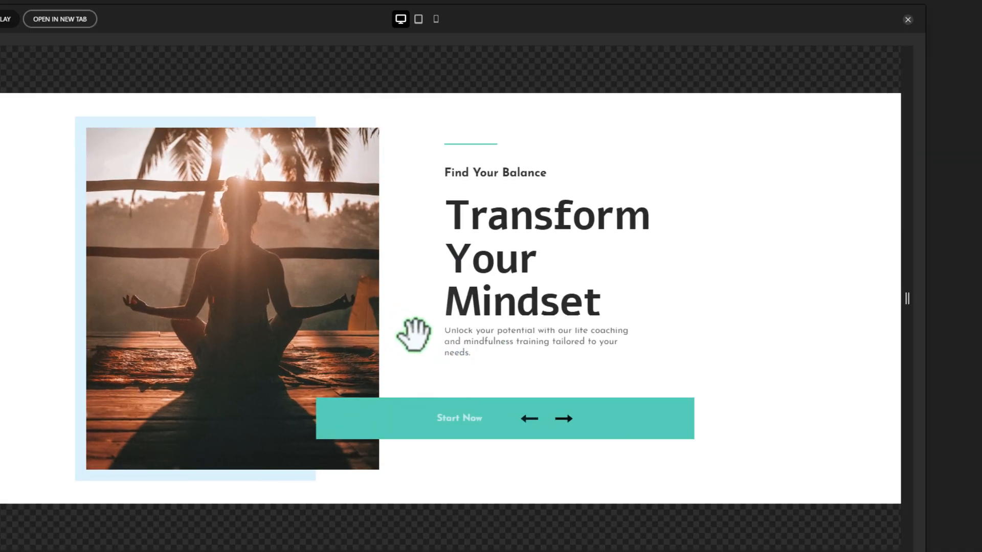
{"action": "left_click", "coordinate": [561, 432]}
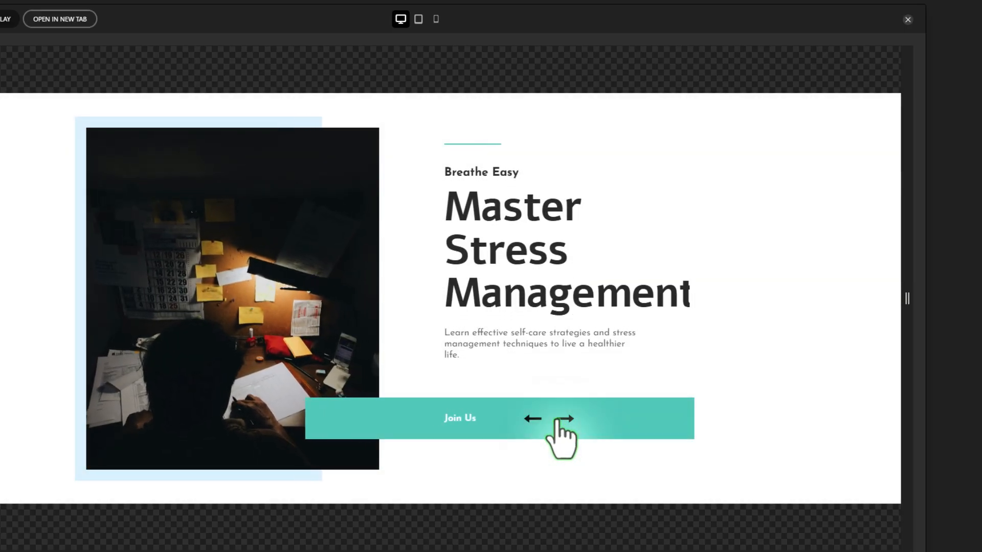
{"action": "left_click", "coordinate": [561, 432]}
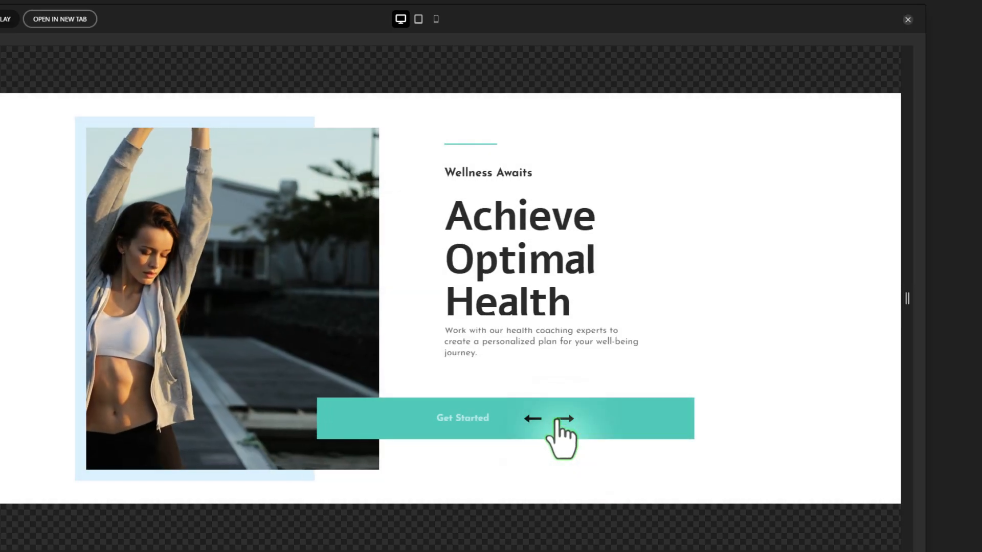
{"action": "left_click", "coordinate": [418, 20]}
{"action": "left_click", "coordinate": [435, 20]}
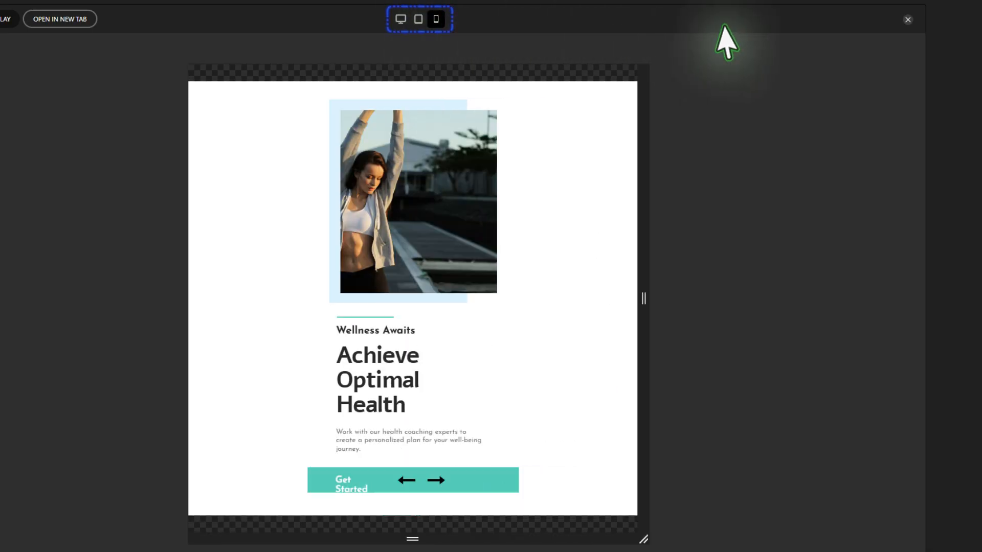
{"action": "left_click", "coordinate": [907, 19]}
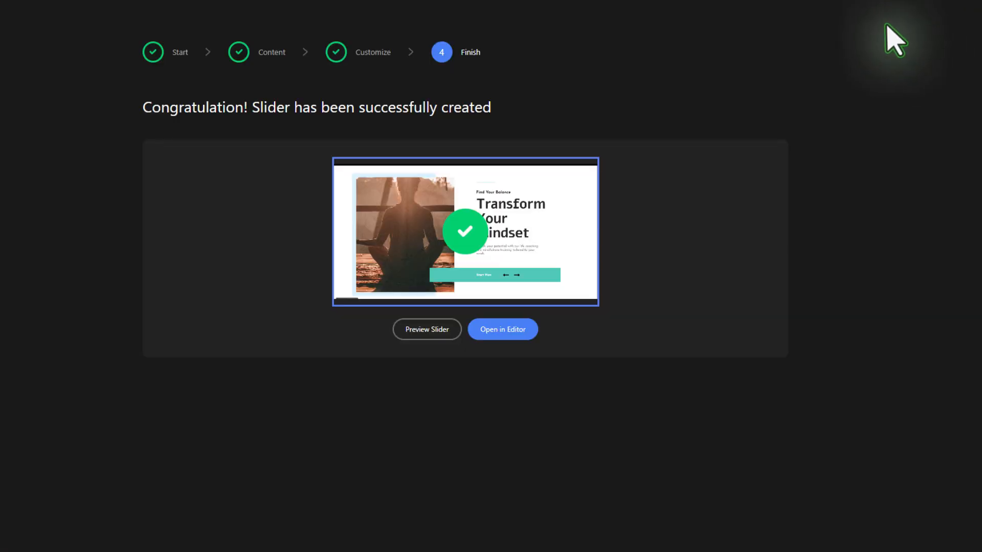
Open the slider in the editor and set the fill colour of slide 1's bar behind "Start Now" to #5c8607.
{"action": "left_click", "coordinate": [506, 331]}
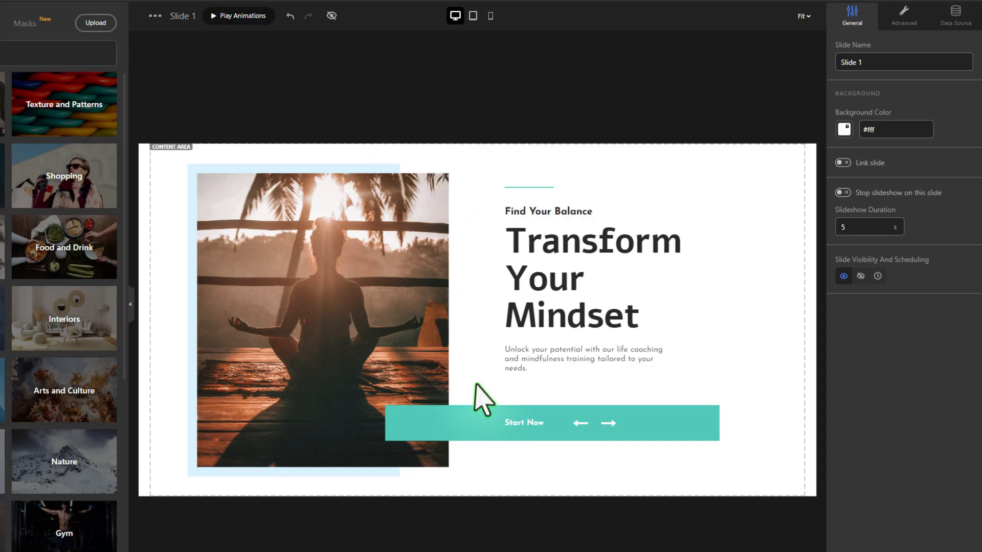
{"action": "left_click", "coordinate": [484, 420]}
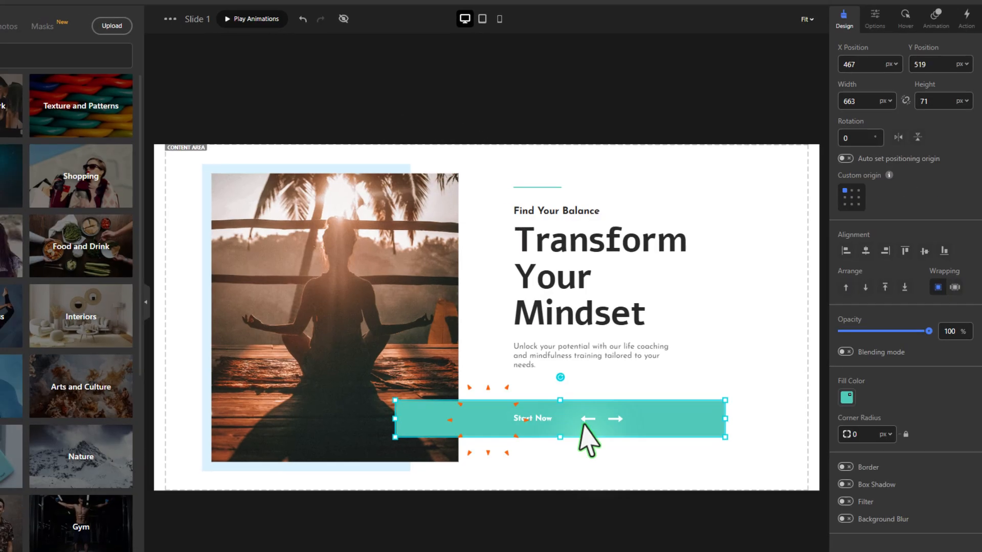
{"action": "left_click", "coordinate": [846, 396]}
{"action": "triple_click", "coordinate": [873, 289]}
{"action": "type", "text": "#5c8607"}
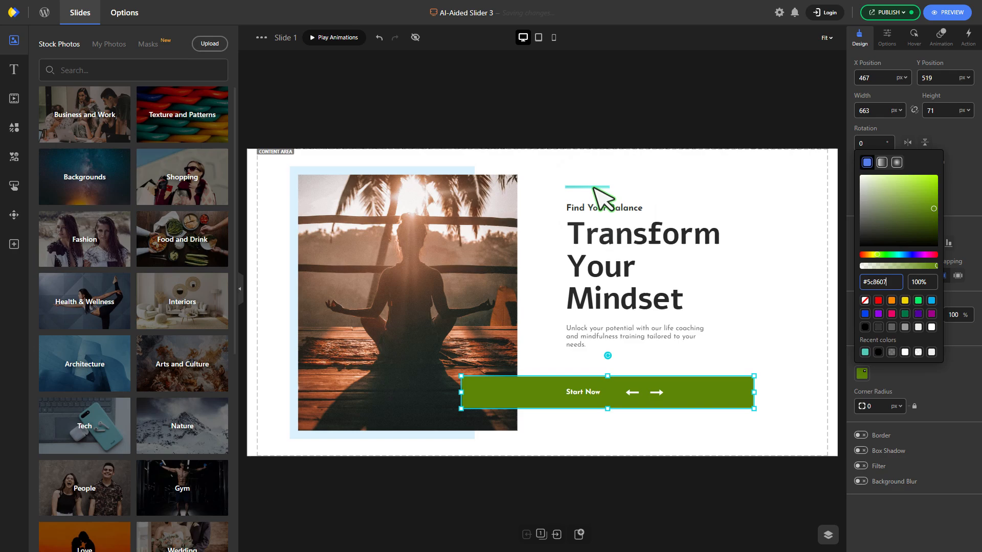
On slide 1, recolour the accent line above "Find Your Balance" green and the light-blue backdrop rectangle behind the photo lighter green.
{"action": "left_click", "coordinate": [594, 188]}
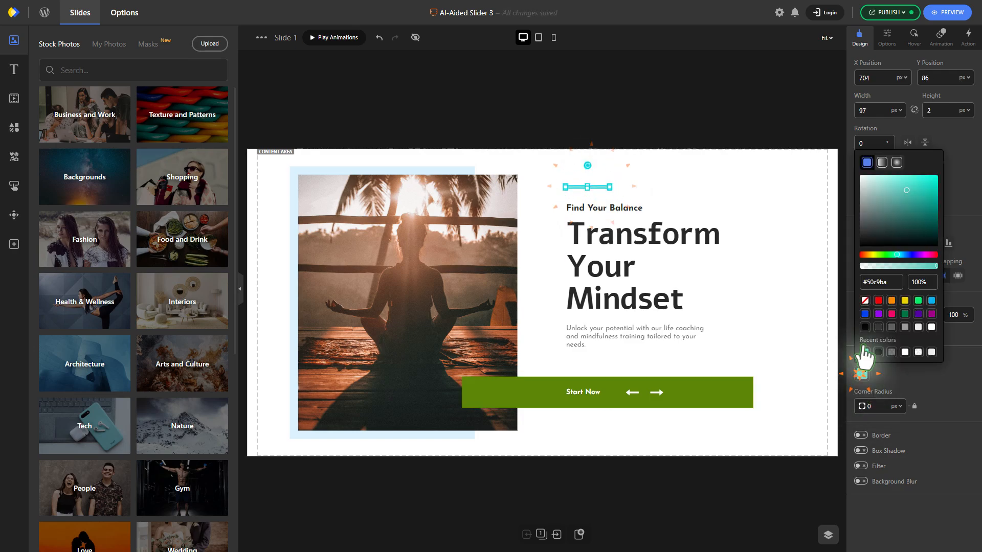
{"action": "left_click", "coordinate": [866, 352]}
{"action": "left_click", "coordinate": [327, 172]}
{"action": "left_click", "coordinate": [862, 374]}
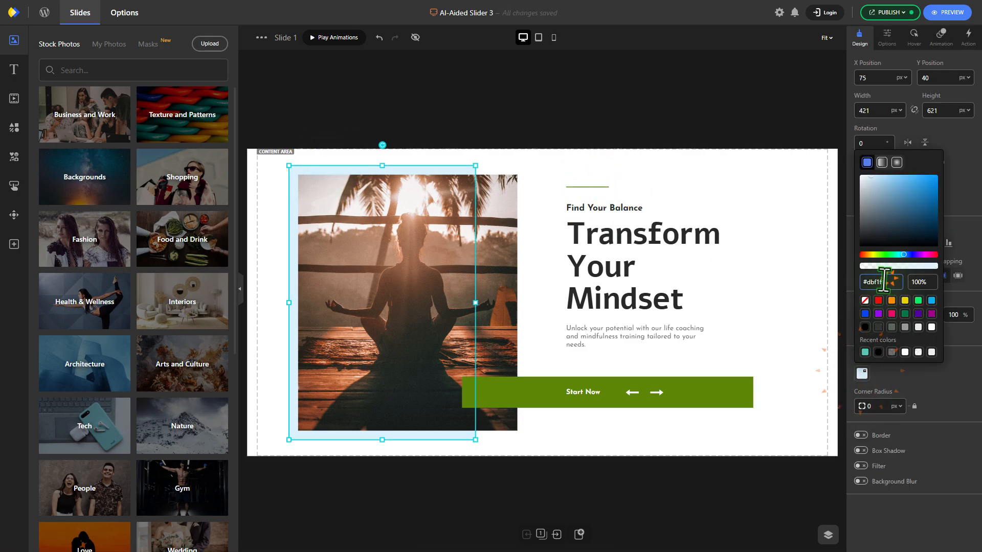
{"action": "left_click", "coordinate": [865, 352]}
{"action": "left_click", "coordinate": [596, 471]}
On slide 2, change the fill of the light-blue backdrop rectangle behind the desk photo to the same lighter green.
{"action": "left_click", "coordinate": [427, 476]}
{"action": "left_click", "coordinate": [289, 280]}
{"action": "left_click", "coordinate": [863, 375]}
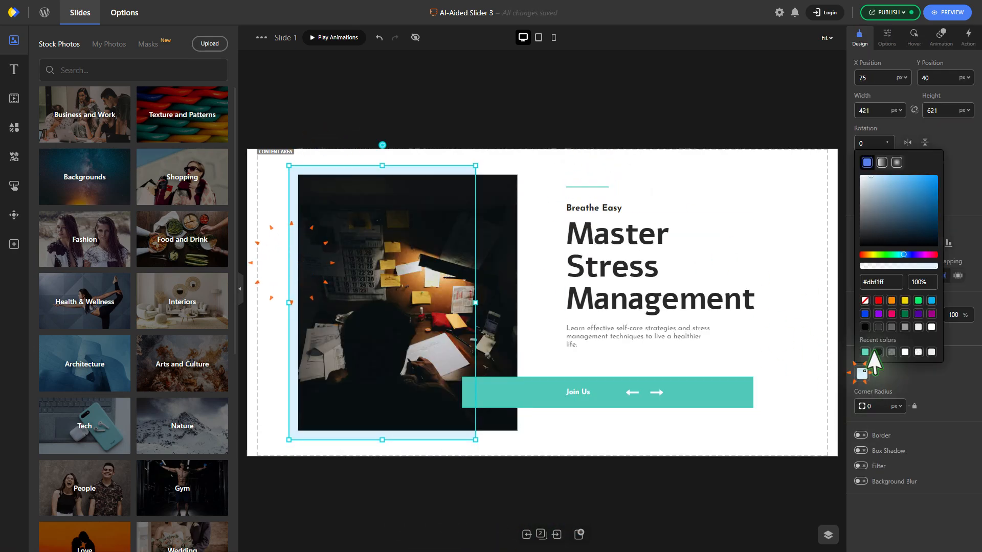
{"action": "left_click", "coordinate": [865, 275]}
{"action": "left_click", "coordinate": [581, 132]}
Recolour slide 2's bar behind "Join Us" and the accent line above "Breathe Easy" with the darker green.
{"action": "left_click", "coordinate": [550, 391]}
{"action": "left_click", "coordinate": [863, 374]}
{"action": "key", "text": "ctrl+v"}
{"action": "left_click_drag", "start_coordinate": [889, 283], "coordinate": [853, 286]}
{"action": "left_click", "coordinate": [596, 188]}
{"action": "left_click", "coordinate": [862, 374]}
On slide 3, fill the bar behind "Get Started" and the accent line above "Wellness Awaits" with #5c8607.
{"action": "left_click", "coordinate": [541, 535]}
{"action": "left_click", "coordinate": [534, 475]}
{"action": "left_click", "coordinate": [541, 394]}
{"action": "left_click", "coordinate": [863, 374]}
{"action": "type", "text": "#5c8607"}
{"action": "left_click", "coordinate": [593, 187]}
{"action": "left_click", "coordinate": [862, 375]}
{"action": "key", "text": "ctrl+v"}
Change the fill of slide 3's light-blue backdrop rectangle behind the stretching woman's photo to the lighter green.
{"action": "left_click", "coordinate": [619, 128]}
{"action": "left_click", "coordinate": [426, 170]}
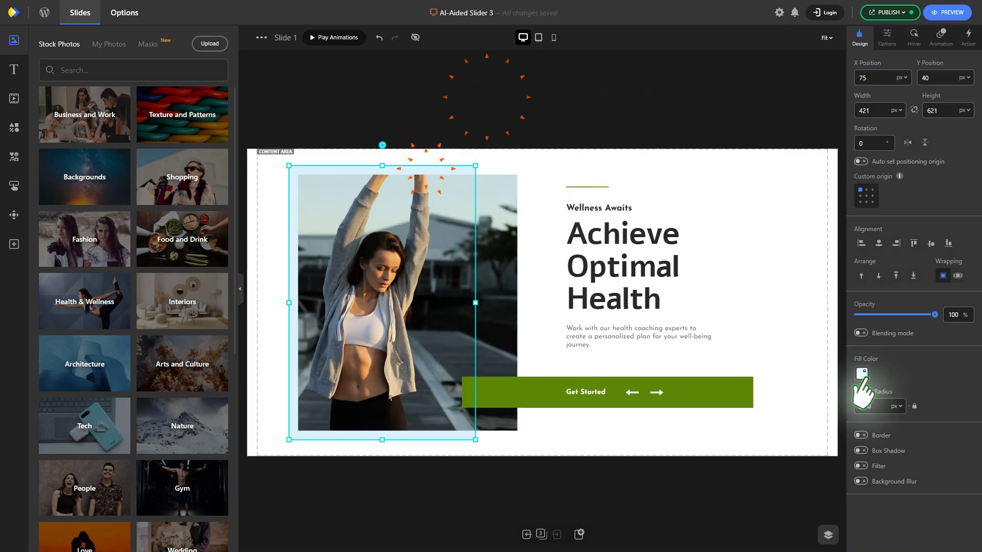
{"action": "left_click", "coordinate": [862, 375]}
{"action": "left_click", "coordinate": [702, 116]}
Set slide 1's "Transform Your Mindset" heading to the Marcellus font at 75 px.
{"action": "left_click", "coordinate": [527, 534]}
{"action": "left_click", "coordinate": [607, 281]}
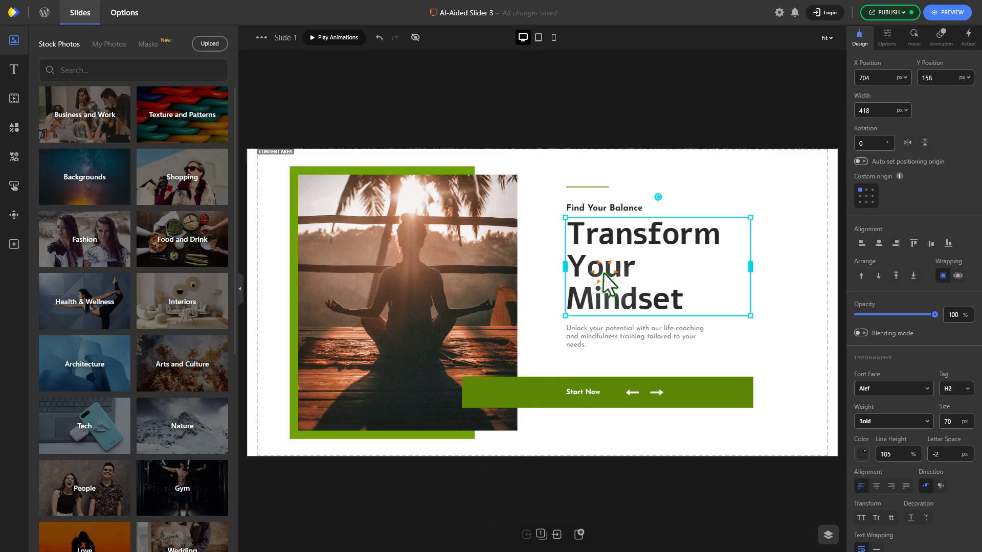
{"action": "left_click", "coordinate": [885, 389]}
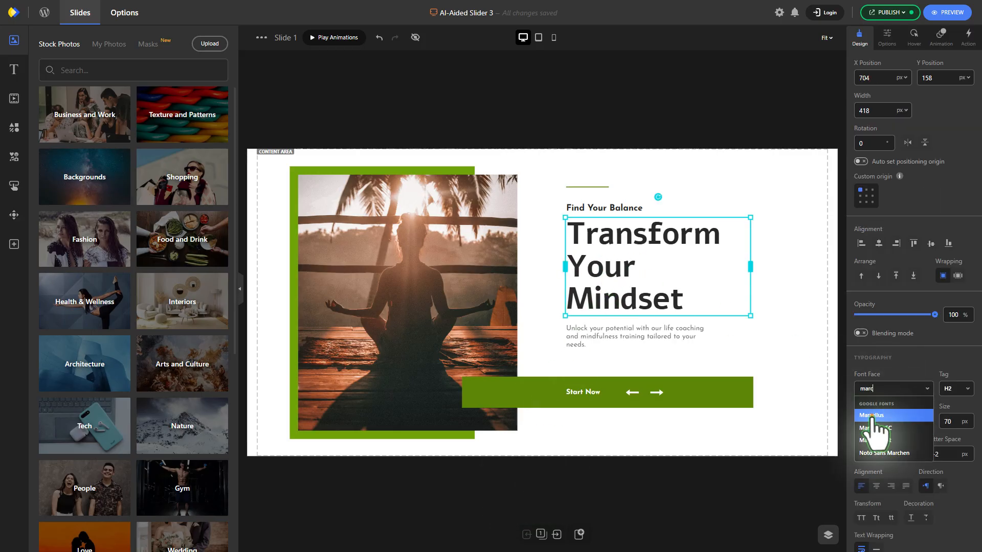
{"action": "left_click", "coordinate": [872, 415]}
{"action": "type", "text": "75"}
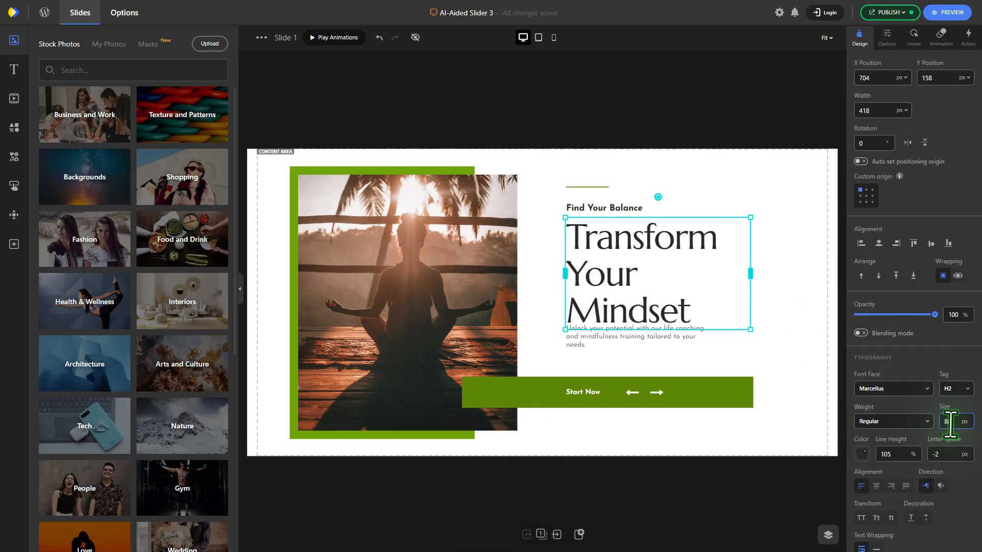
{"action": "left_click", "coordinate": [713, 460]}
Copy slide 1's heading style onto slide 2's "Master Stress Management" heading and widen its text box to about 452 px.
{"action": "right_click", "coordinate": [634, 283]}
{"action": "mouse_move", "coordinate": [716, 340]}
{"action": "left_click", "coordinate": [760, 343]}
{"action": "left_click", "coordinate": [556, 534]}
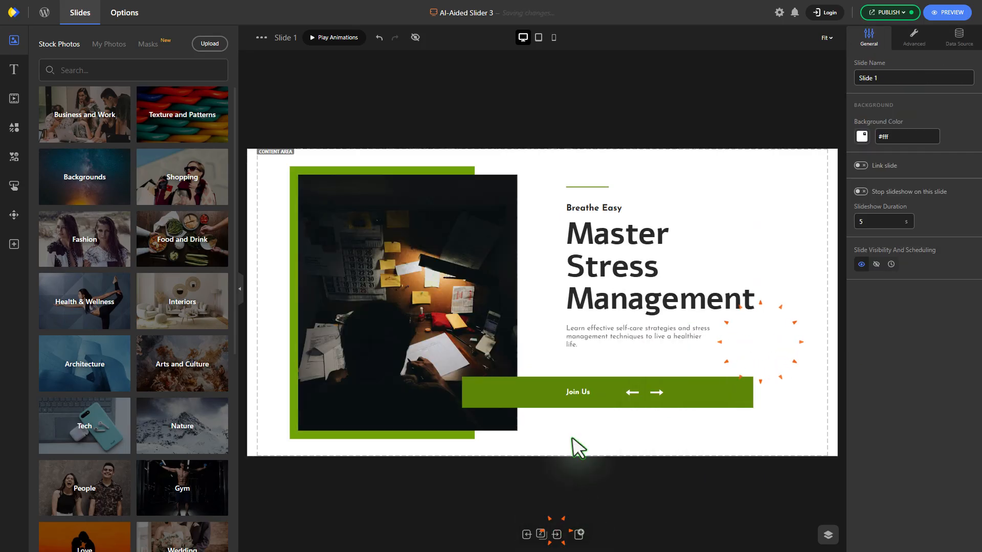
{"action": "right_click", "coordinate": [625, 263]}
{"action": "mouse_move", "coordinate": [716, 320]}
{"action": "left_click", "coordinate": [762, 337]}
{"action": "left_click_drag", "start_coordinate": [750, 287], "coordinate": [765, 286]}
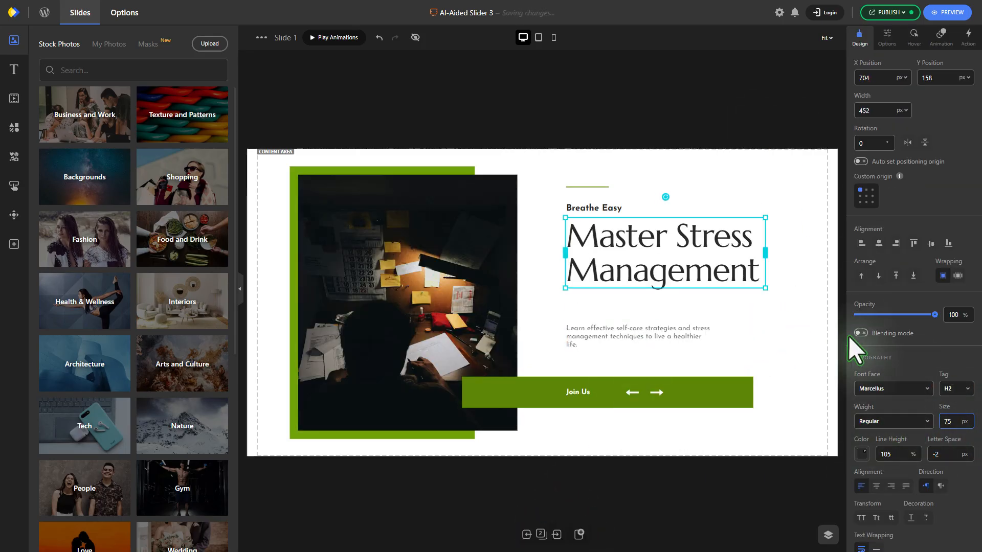
{"action": "left_click", "coordinate": [843, 408]}
Apply the copied heading style to slide 3's "Achieve Optimal Health" heading and publish the slider.
{"action": "left_click", "coordinate": [556, 535]}
{"action": "right_click", "coordinate": [620, 250]}
{"action": "mouse_move", "coordinate": [716, 309]}
{"action": "left_click", "coordinate": [761, 326]}
{"action": "left_click", "coordinate": [801, 245]}
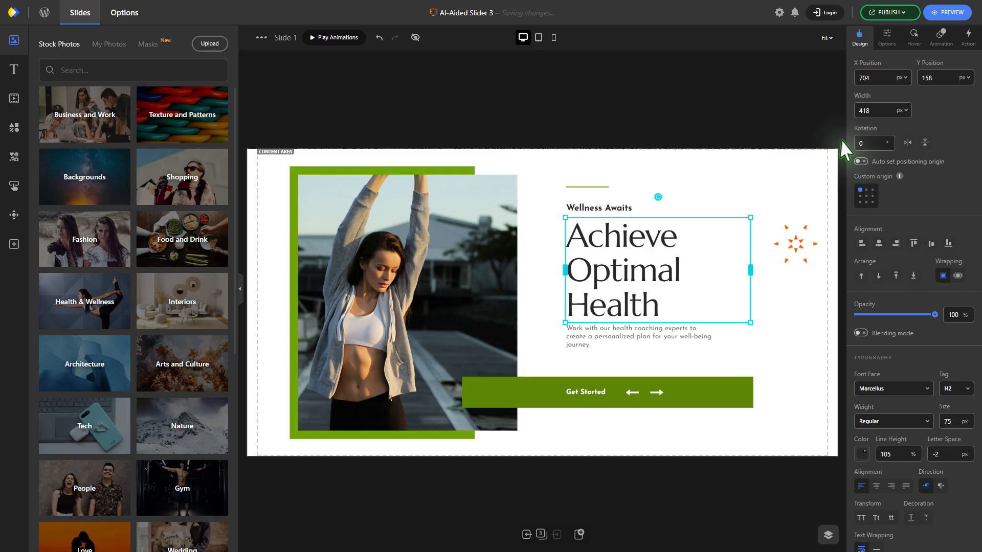
{"action": "left_click", "coordinate": [885, 13]}
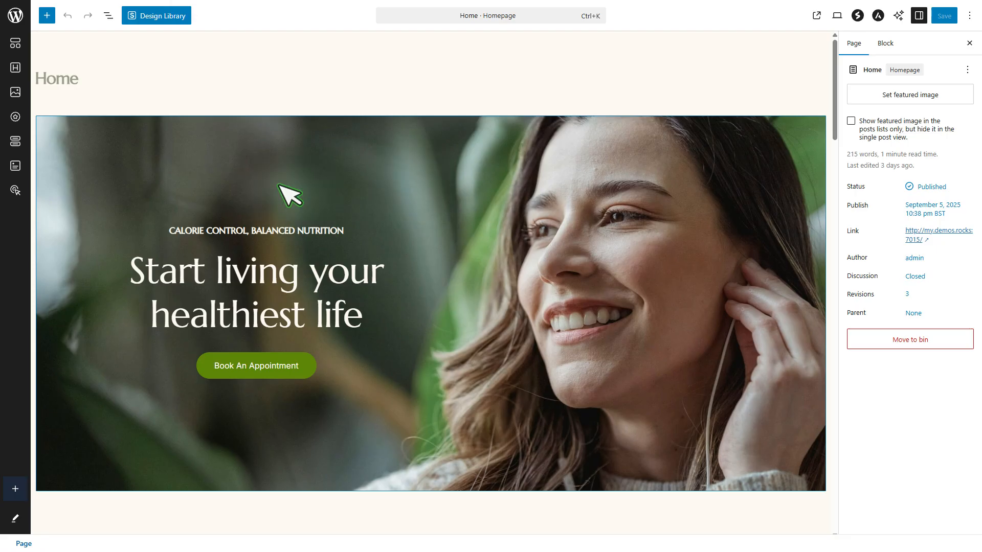
Delete the hero container with "Start living your healthiest life" from the Home page in the WordPress editor.
{"action": "left_click", "coordinate": [147, 186]}
{"action": "left_click", "coordinate": [134, 99]}
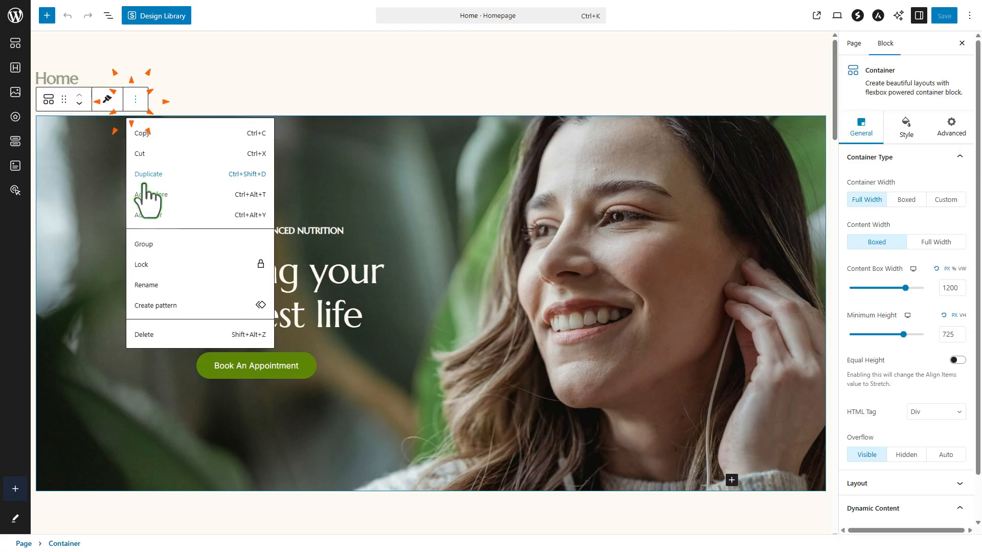
{"action": "left_click", "coordinate": [149, 333]}
Insert a Depicter block at the start of the Home page content, assign AI-Aided Slider 3 to it and save the page.
{"action": "left_click", "coordinate": [47, 16]}
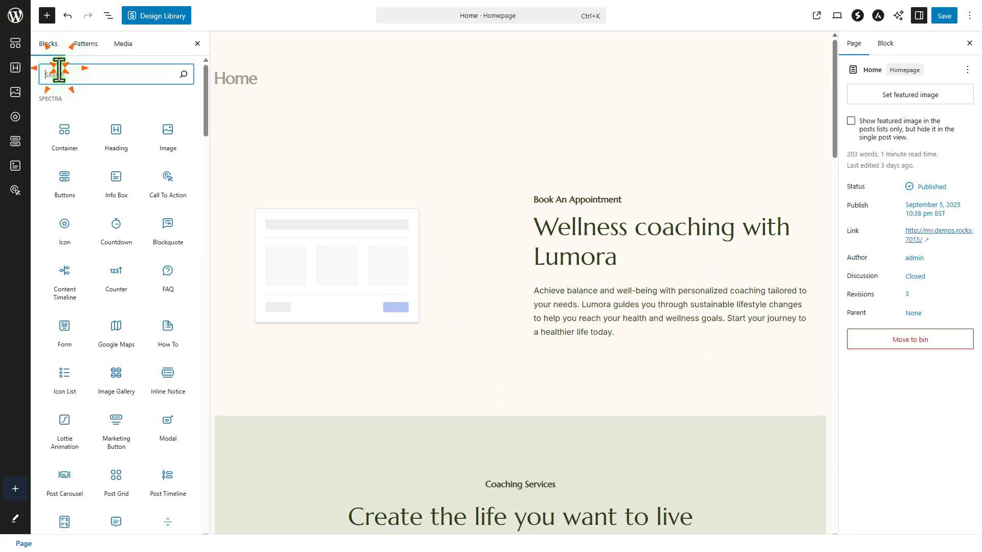
{"action": "type", "text": "depicter"}
{"action": "left_click_drag", "start_coordinate": [68, 116], "coordinate": [616, 172]}
{"action": "left_click", "coordinate": [868, 171]}
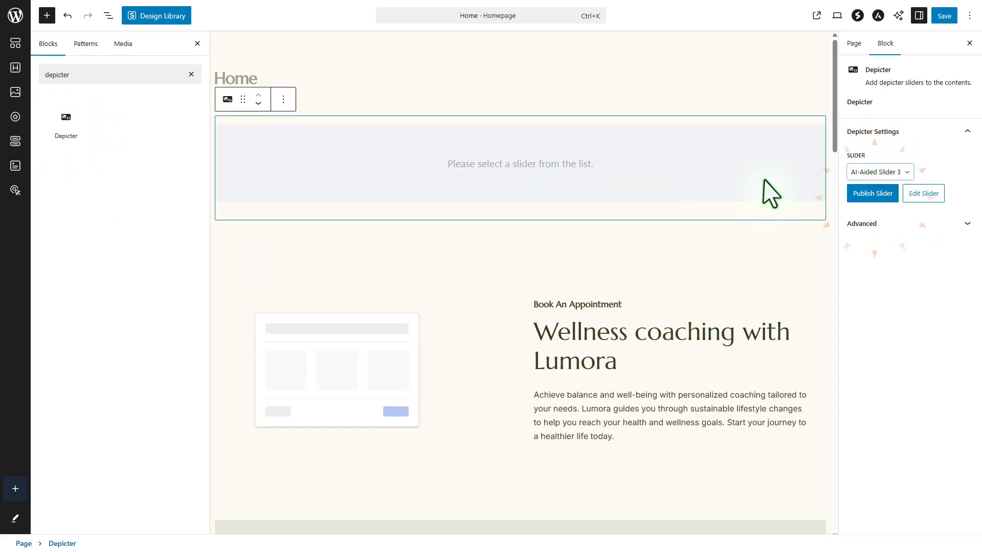
{"action": "left_click", "coordinate": [944, 17]}
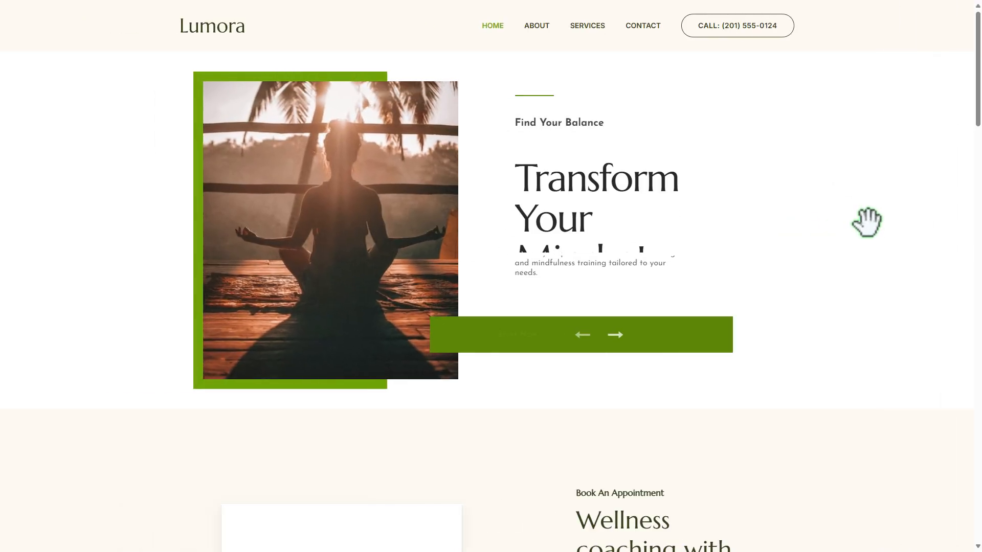
Check the live home page by going through the slider's three slides with its arrows and by swiping, and scan the sections below it.
{"action": "left_click", "coordinate": [620, 335]}
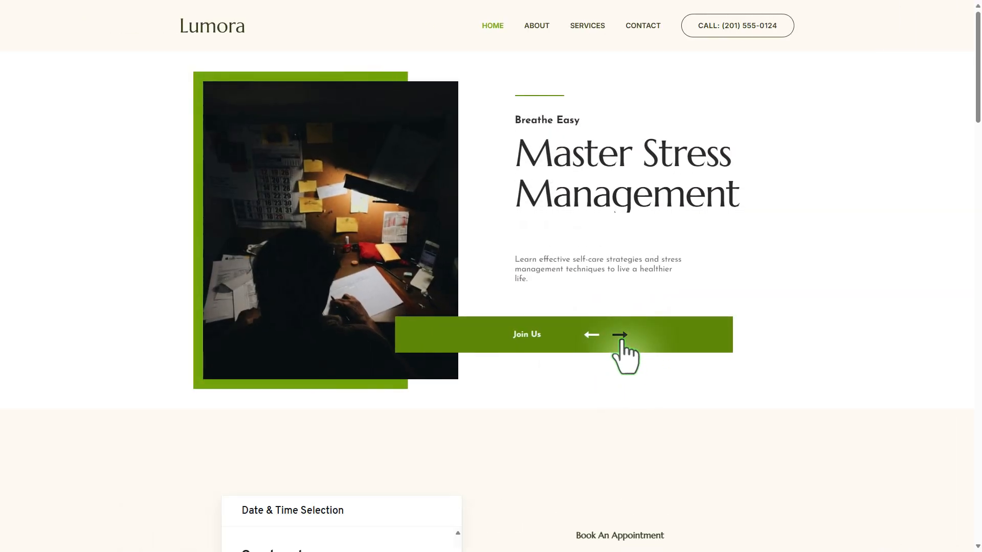
{"action": "left_click_drag", "start_coordinate": [566, 258], "coordinate": [499, 250]}
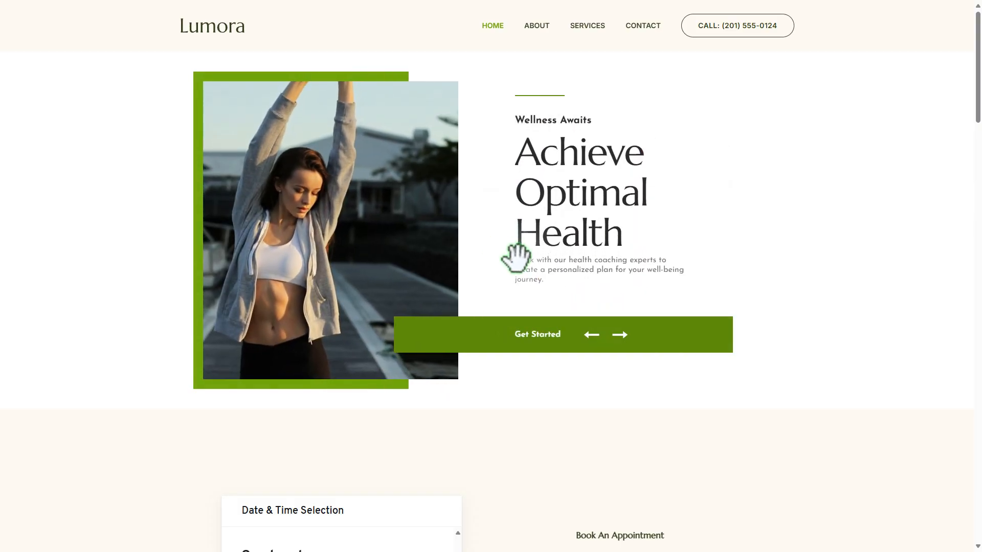
{"action": "left_click", "coordinate": [626, 341]}
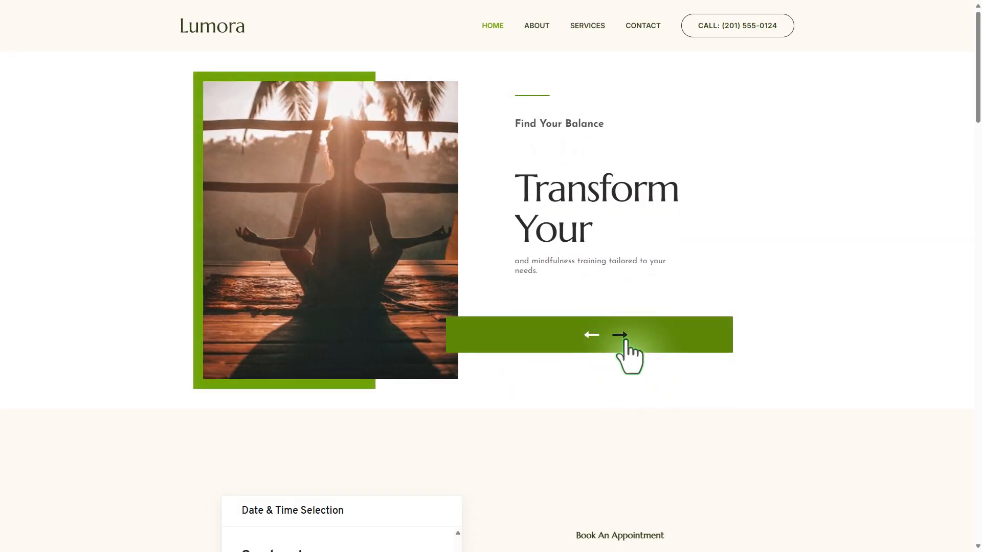
{"action": "left_click", "coordinate": [626, 341]}
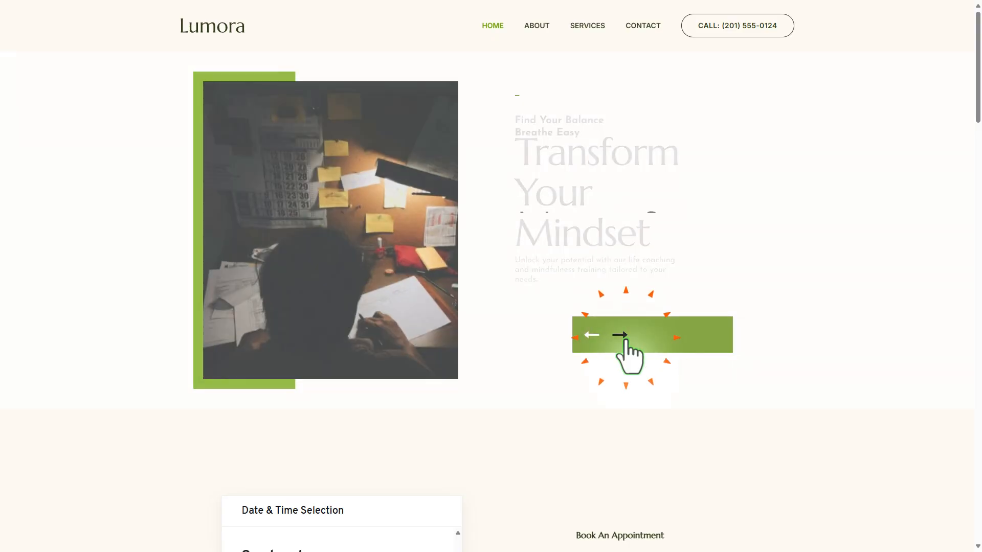
{"action": "left_click_drag", "start_coordinate": [613, 285], "coordinate": [574, 281]}
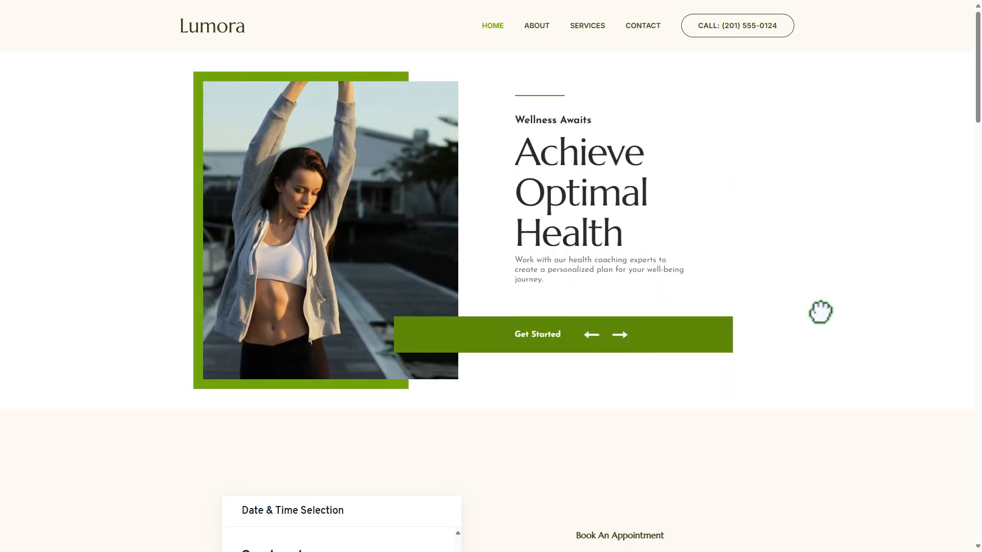
{"action": "scroll", "coordinate": [794, 467], "scroll_direction": "down", "scroll_amount": 6}
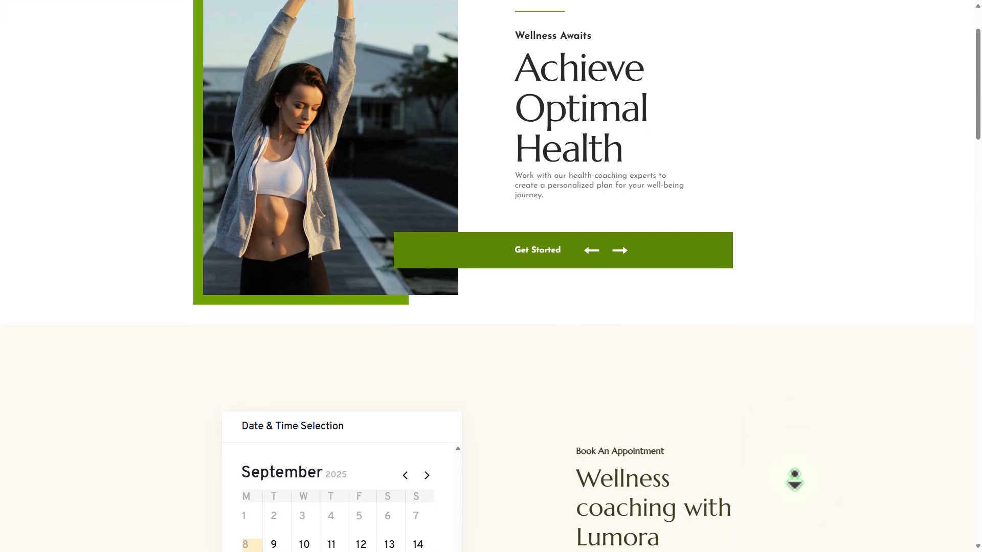
{"action": "scroll", "coordinate": [795, 485], "scroll_direction": "down", "scroll_amount": 7}
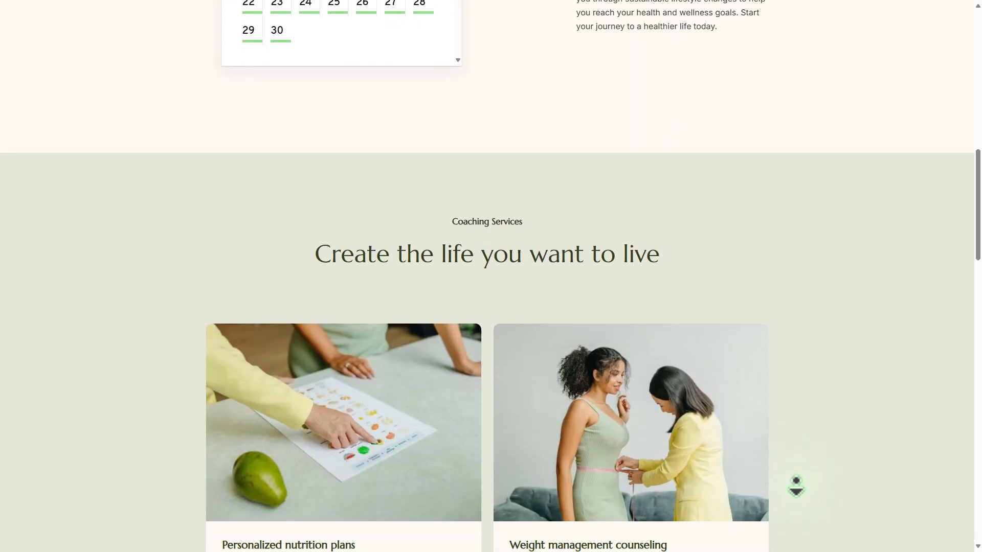
{"action": "scroll", "coordinate": [795, 488], "scroll_direction": "down", "scroll_amount": 16}
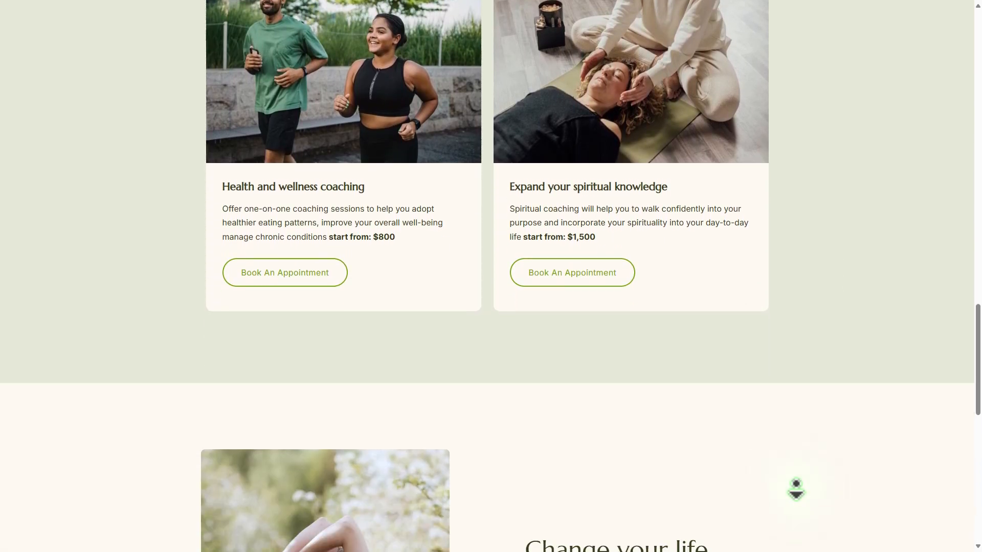
{"action": "scroll", "coordinate": [795, 488], "scroll_direction": "up", "scroll_amount": 20}
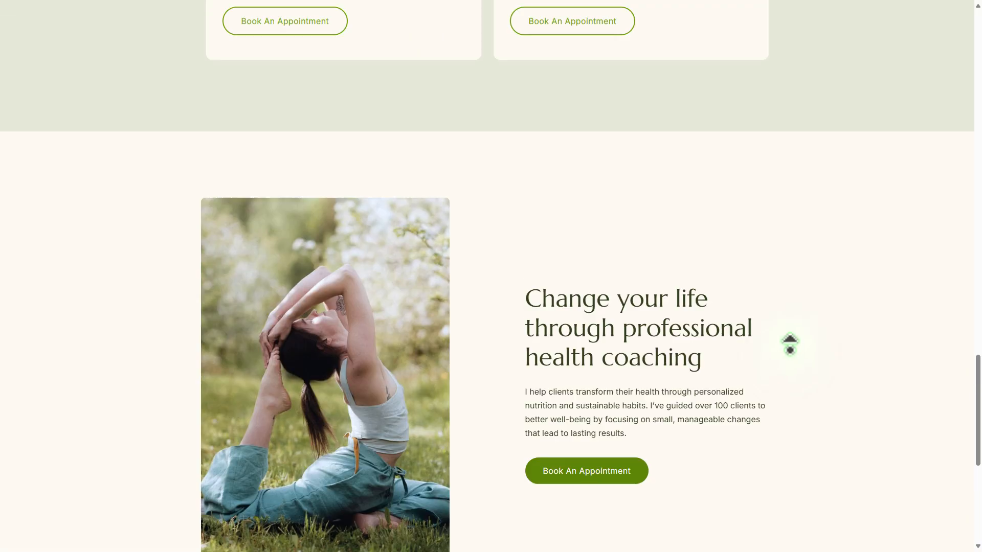